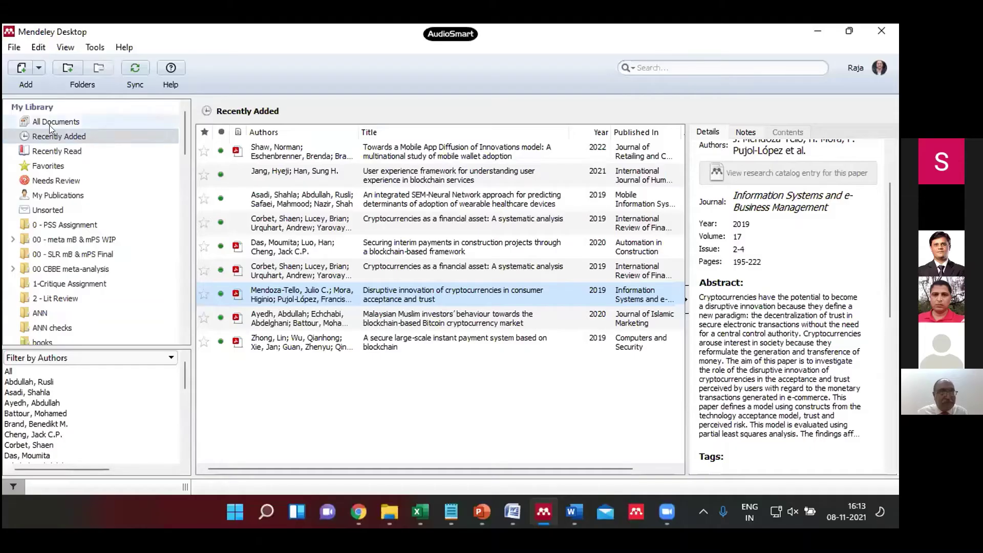
Step: Show all 3182 library documents and view the blockchain and cryptocurrency papers' details
left_click(52, 122)
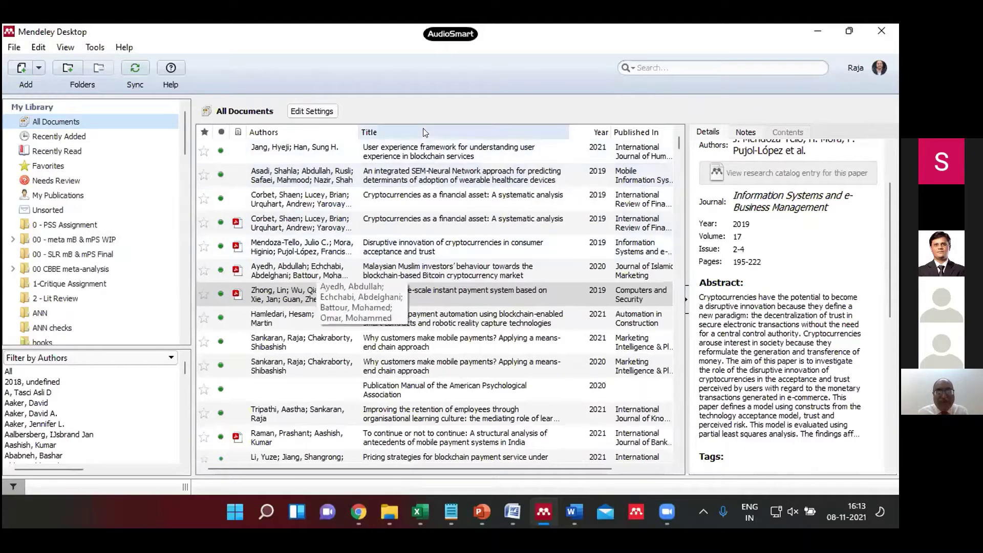
left_click(361, 159)
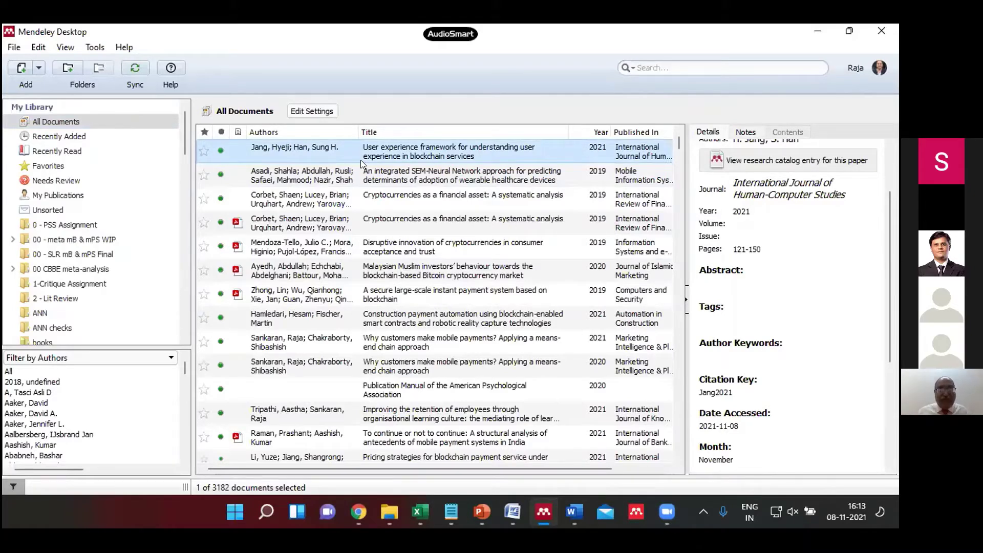
left_click(328, 199)
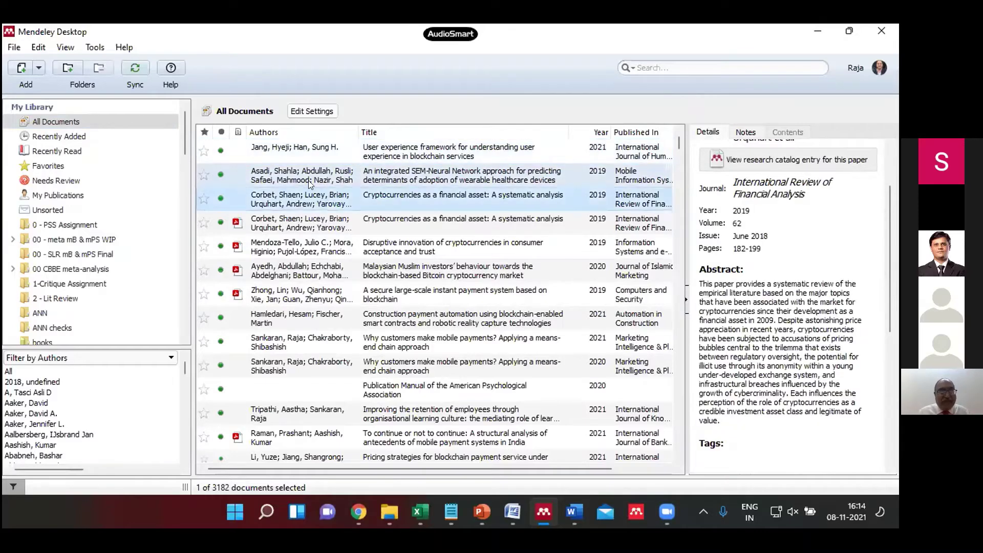
left_click(278, 154)
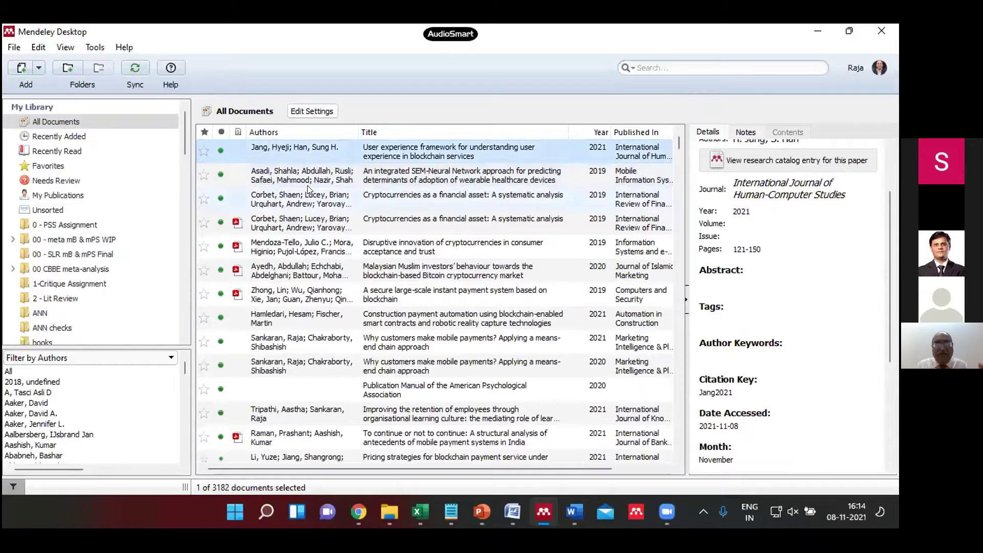
left_click(96, 47)
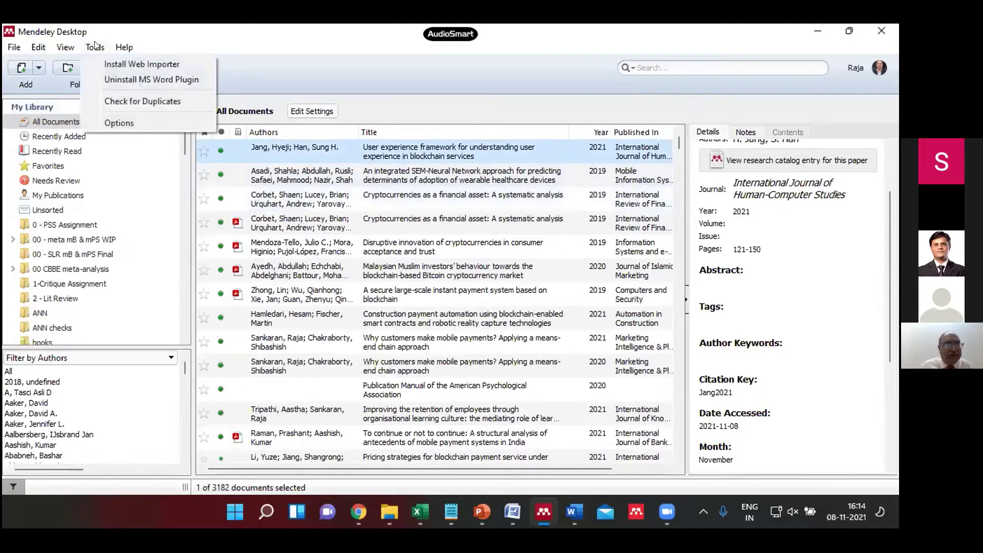
Step: Run Check for Duplicates on All Documents, finding 187 duplicates in 90 sets
left_click(128, 99)
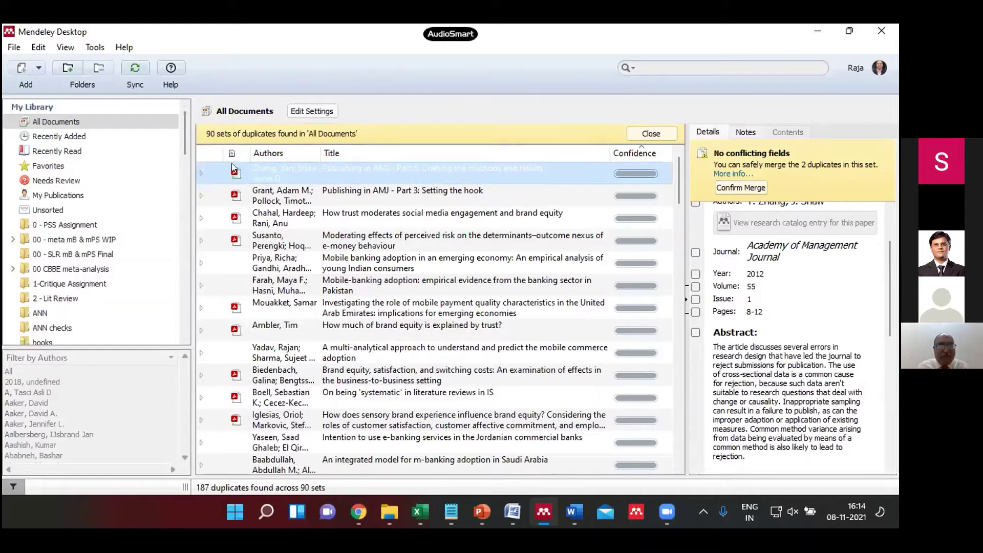
Step: Expand the AMJ Part 5 and Part 3 duplicate sets, compare their copies, then collapse both
left_click(200, 173)
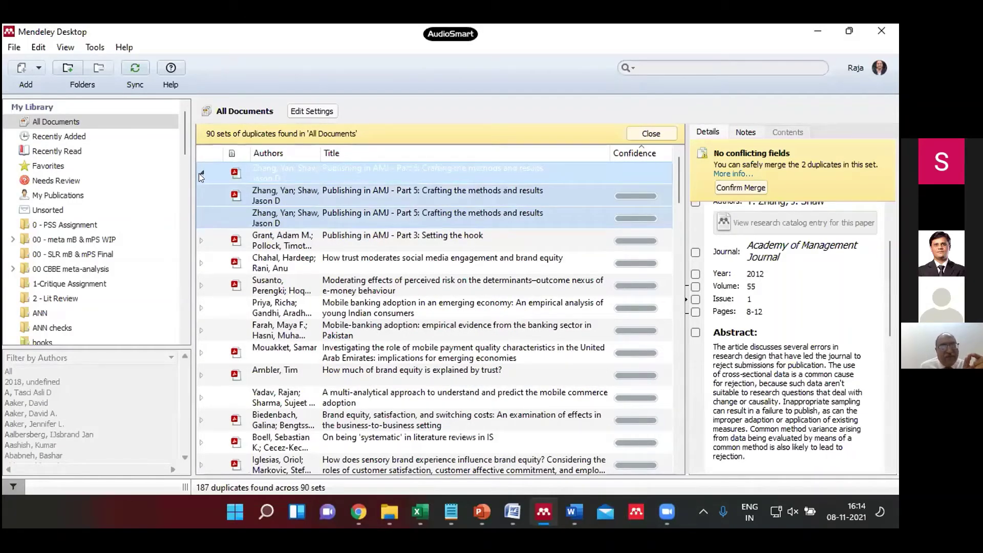
left_click(199, 239)
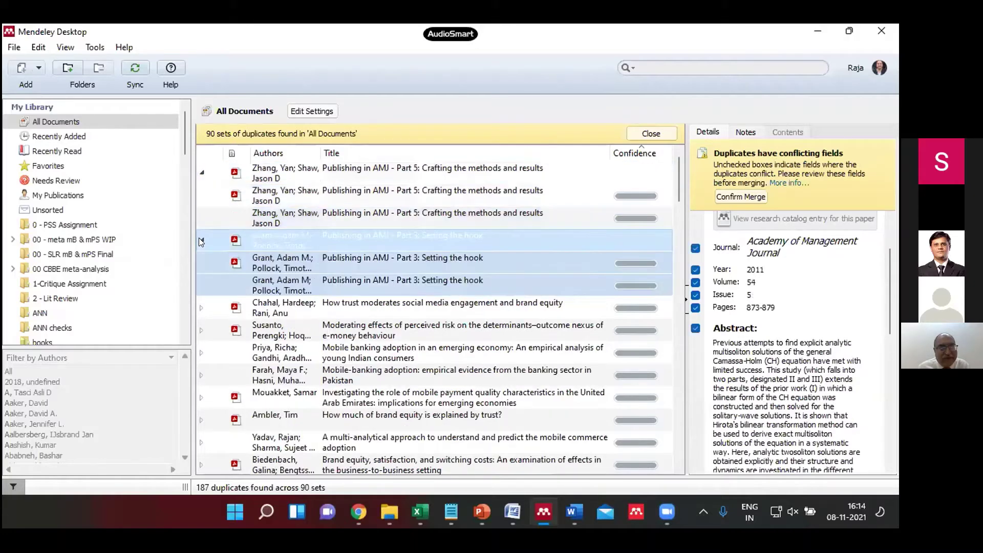
left_click(267, 263)
key("Down")
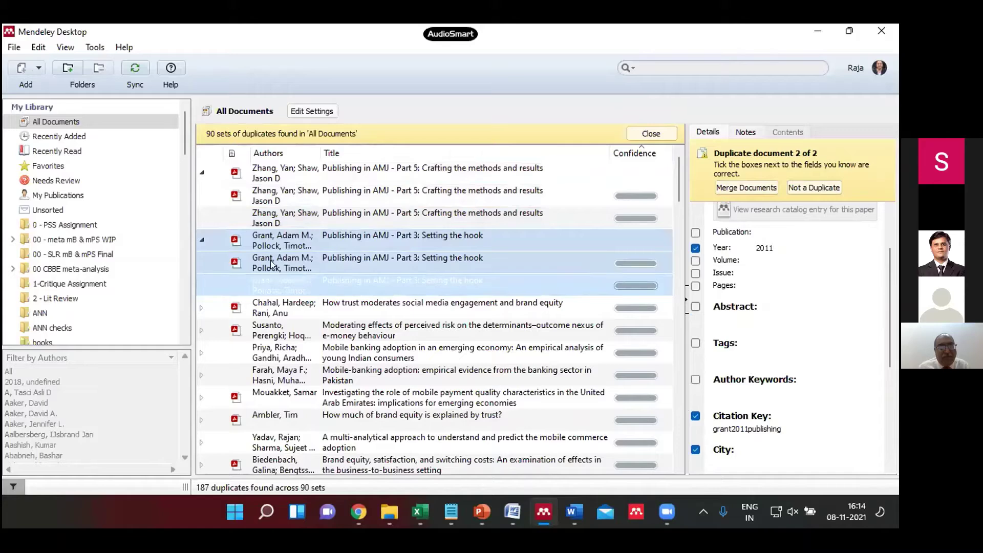
left_click(204, 237)
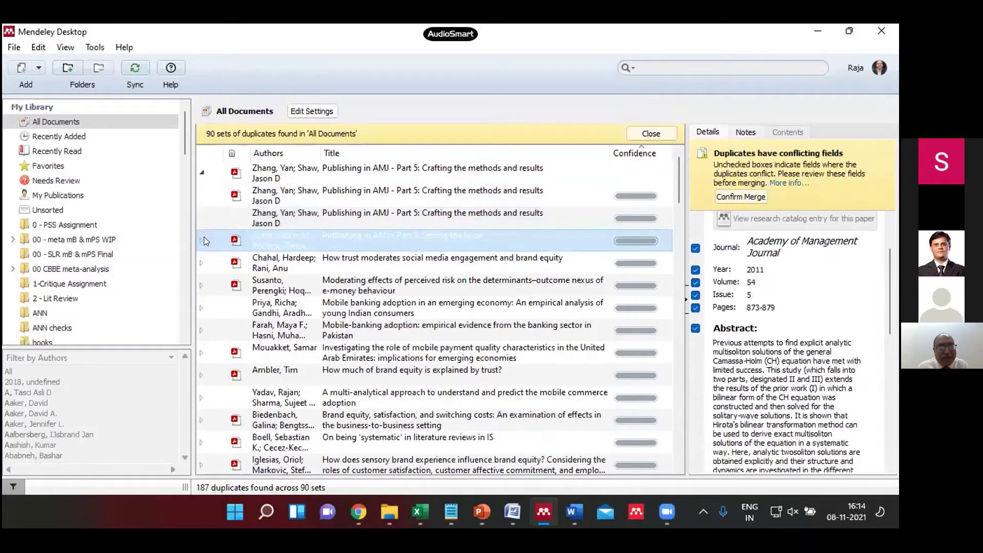
left_click(275, 174)
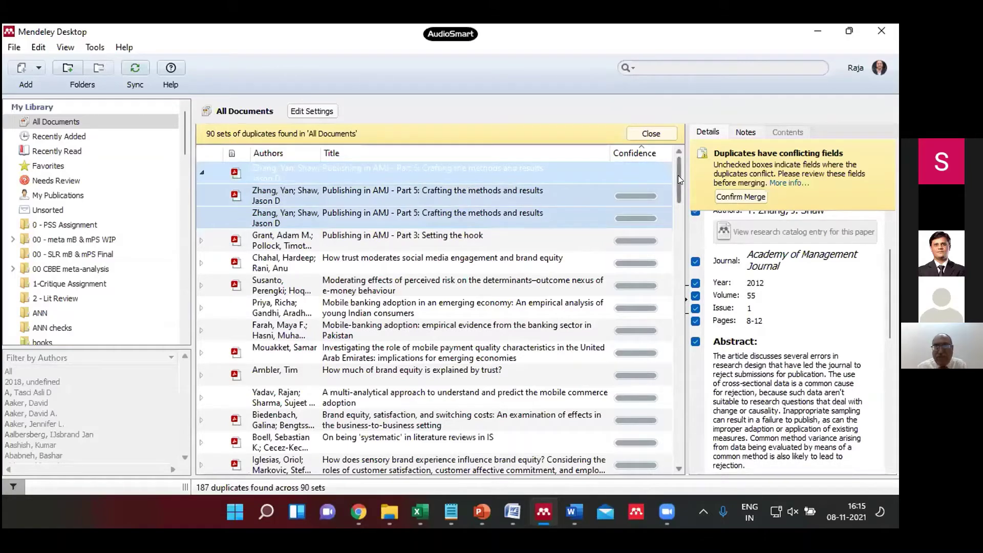
left_click_drag(678, 175, 631, 134)
left_click(204, 170)
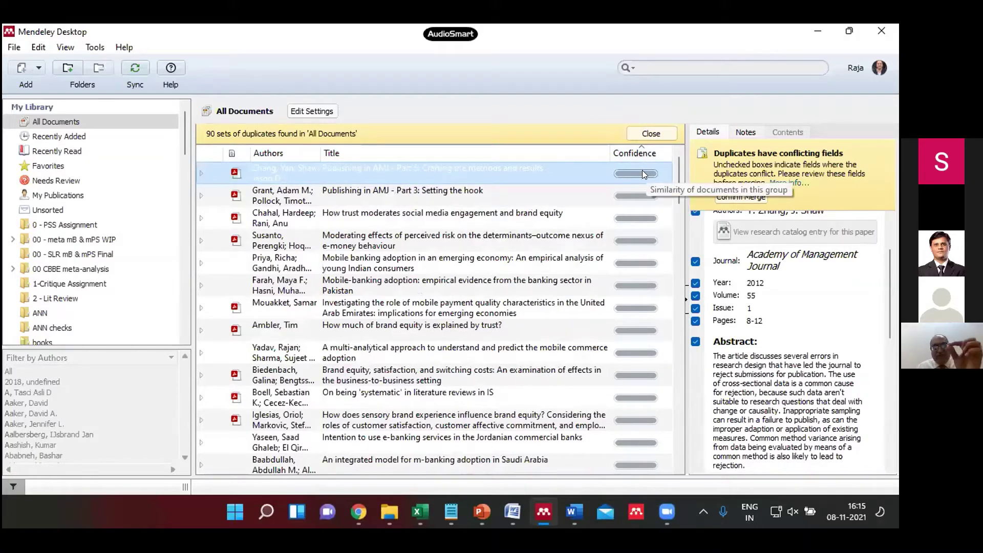
Step: Expand the AMJ Part 5, Part 3 and 'How trust moderates' sets and view each copy
left_click(201, 173)
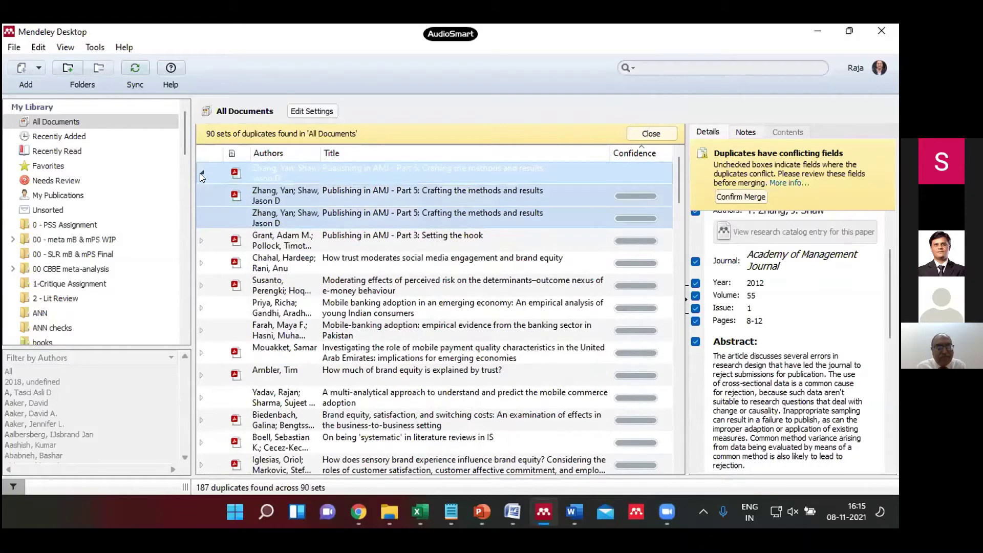
left_click(305, 203)
left_click(309, 214)
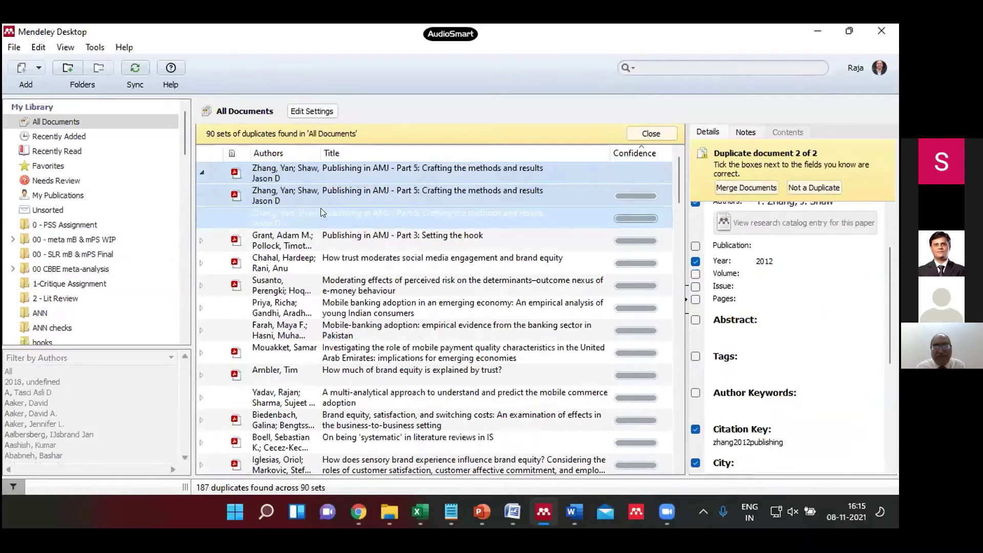
left_click(543, 199)
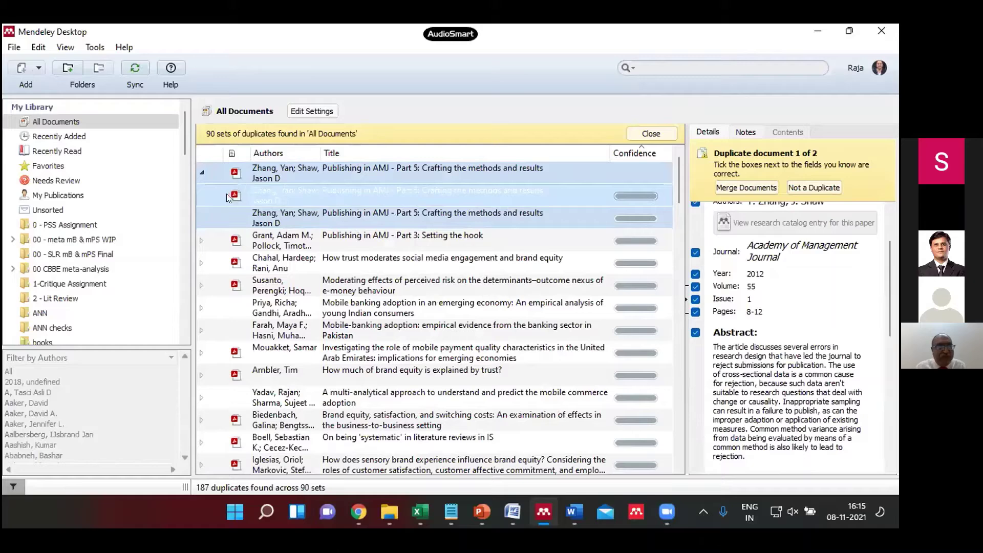
left_click(200, 240)
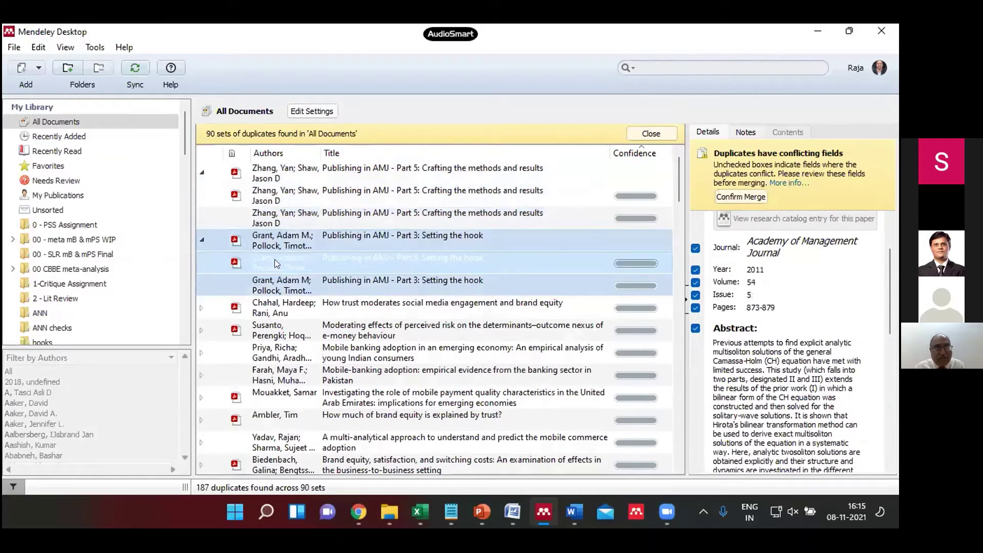
left_click(275, 264)
left_click(280, 283)
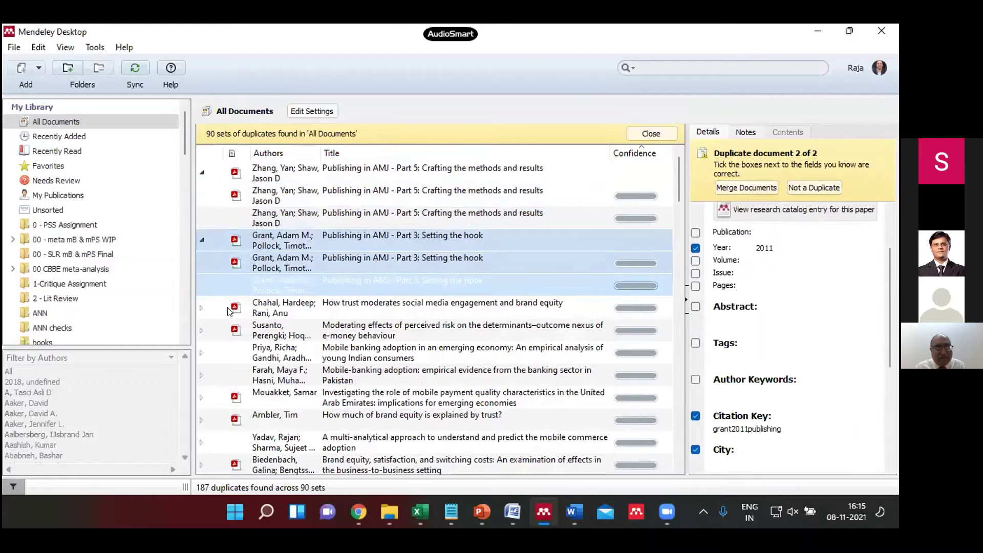
left_click(202, 307)
left_click(271, 332)
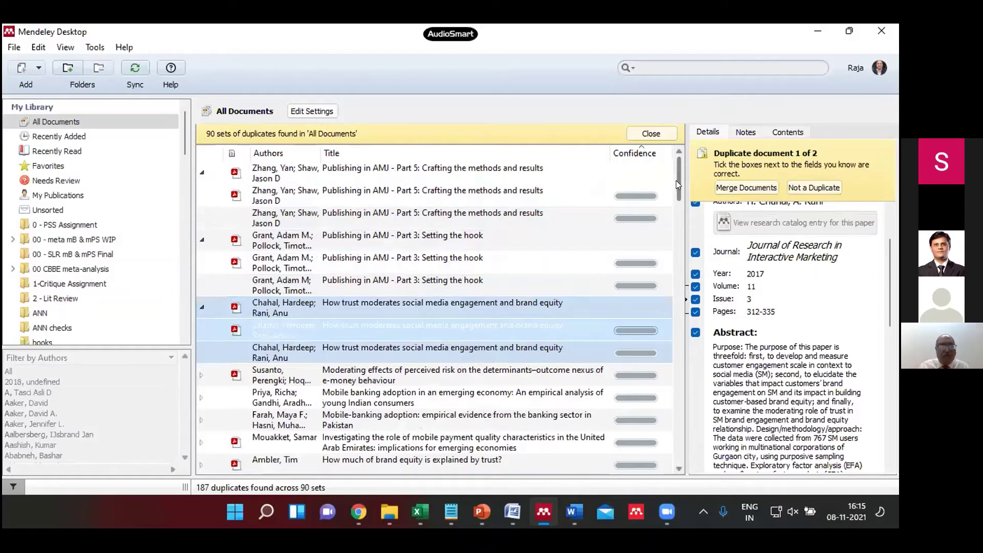
Step: Review the Part 5 and Part 3 conflicting fields and collapse all three sets
left_click(219, 187)
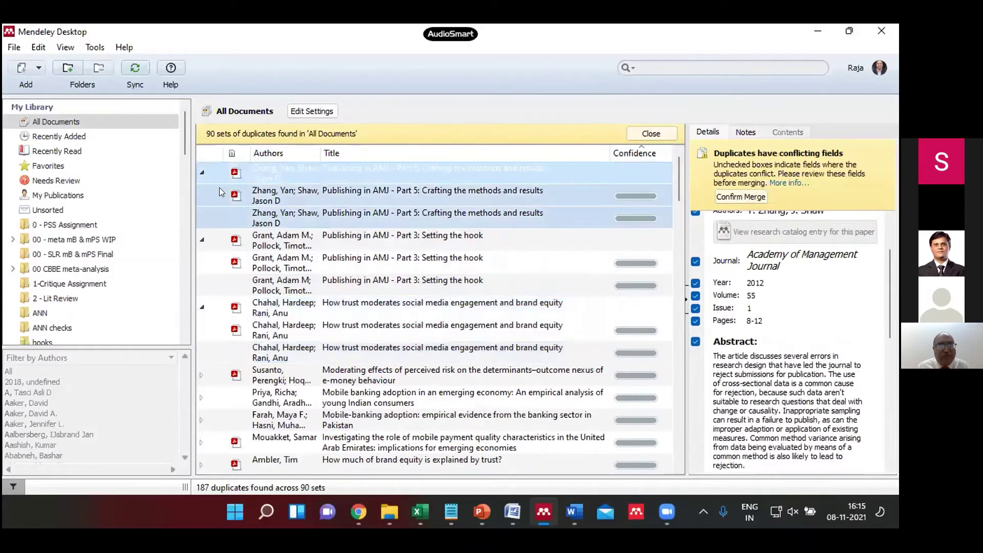
left_click(199, 239)
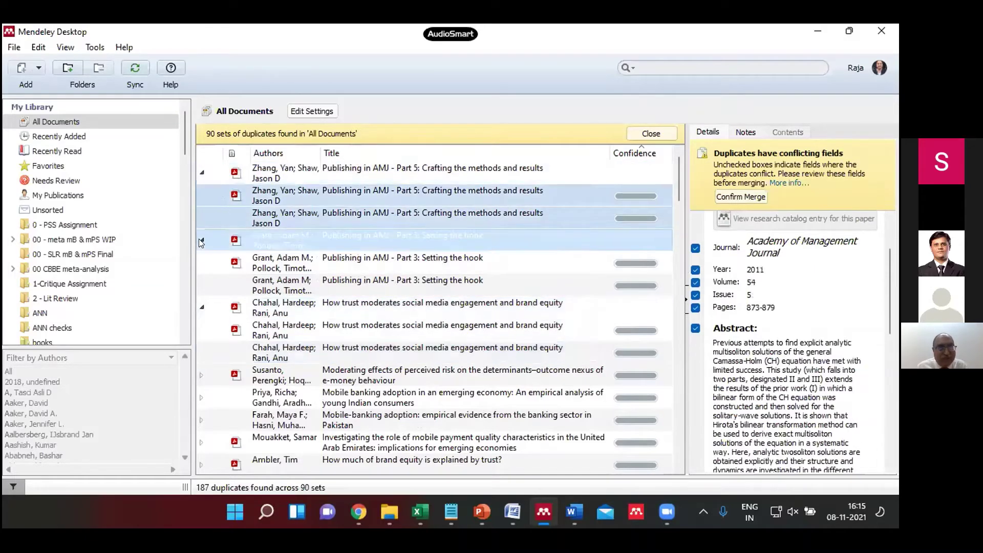
left_click(203, 305)
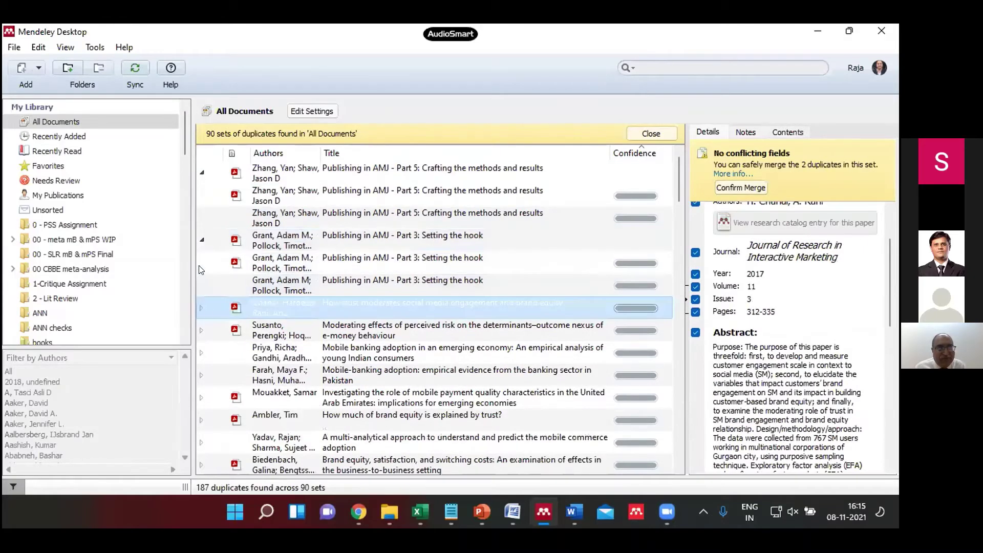
left_click(200, 237)
left_click(203, 173)
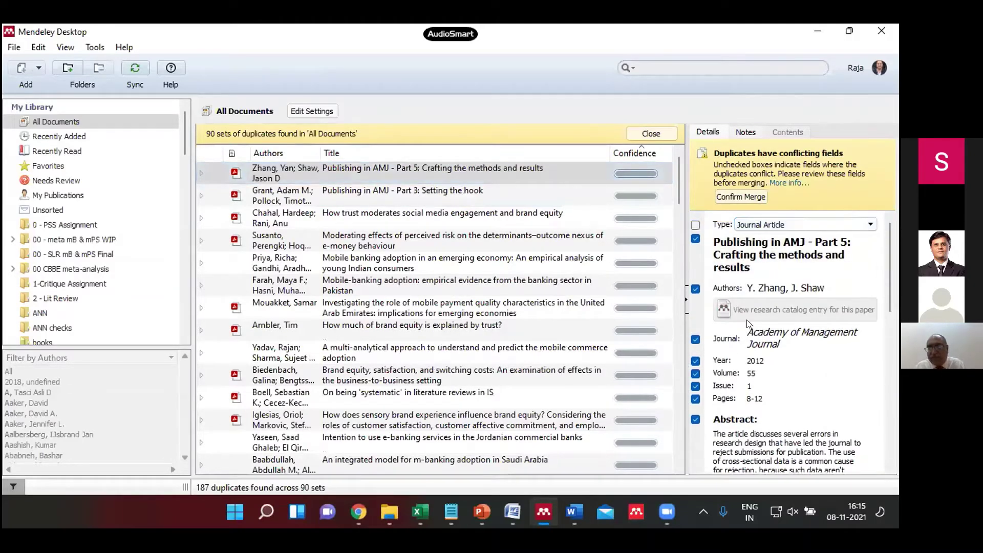
Step: Scroll down to the brand trust scale duplicate set and expand it
left_click_drag(889, 242, 896, 397)
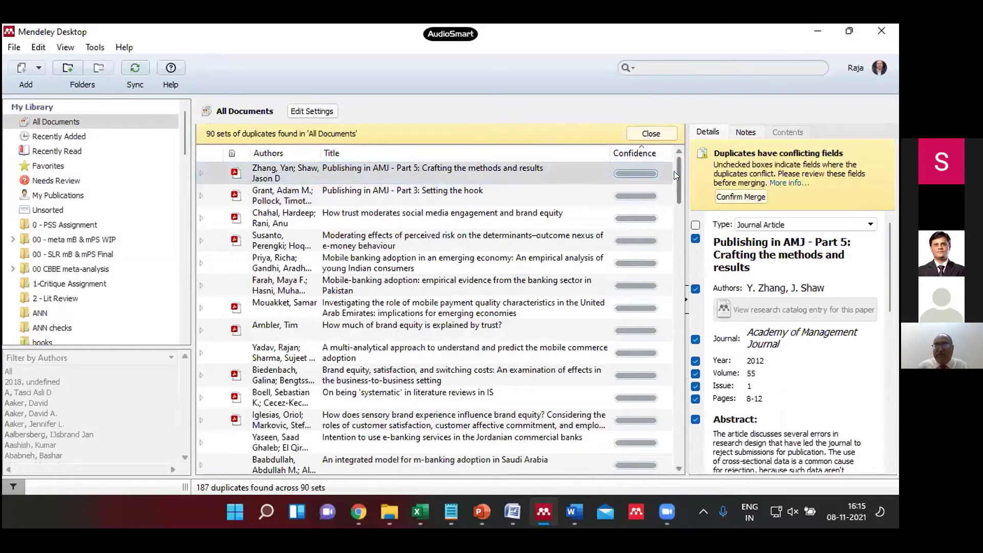
left_click_drag(679, 177, 679, 464)
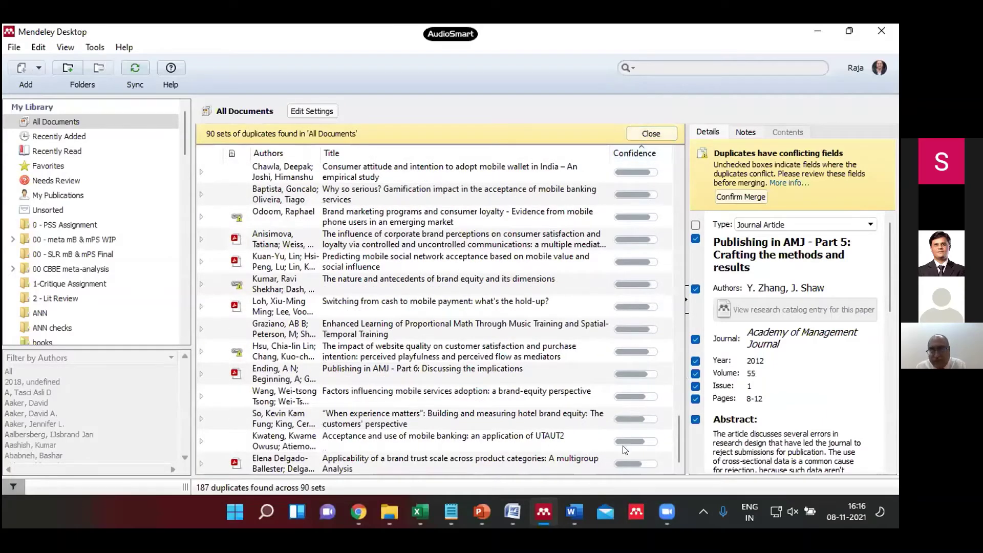
left_click(553, 467)
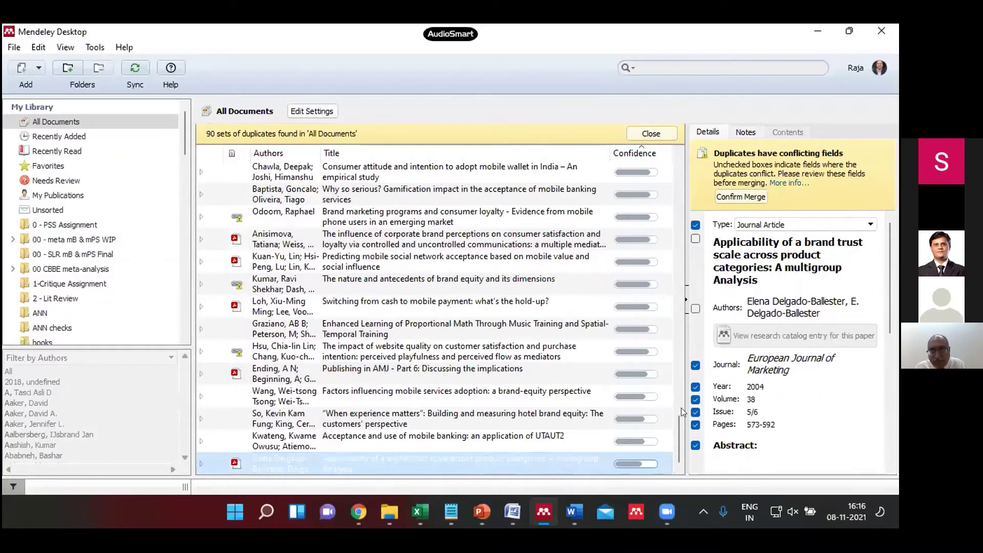
left_click(200, 462)
left_click(677, 467)
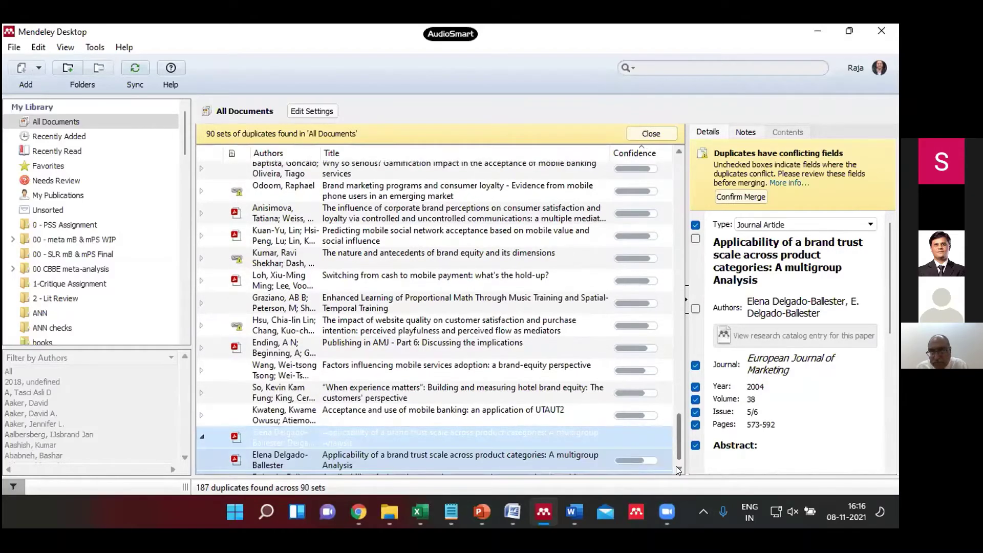
left_click(677, 467)
Step: Compare both brand trust scale copies and their merge summary, then select the AMJ Part 5 set
left_click(333, 440)
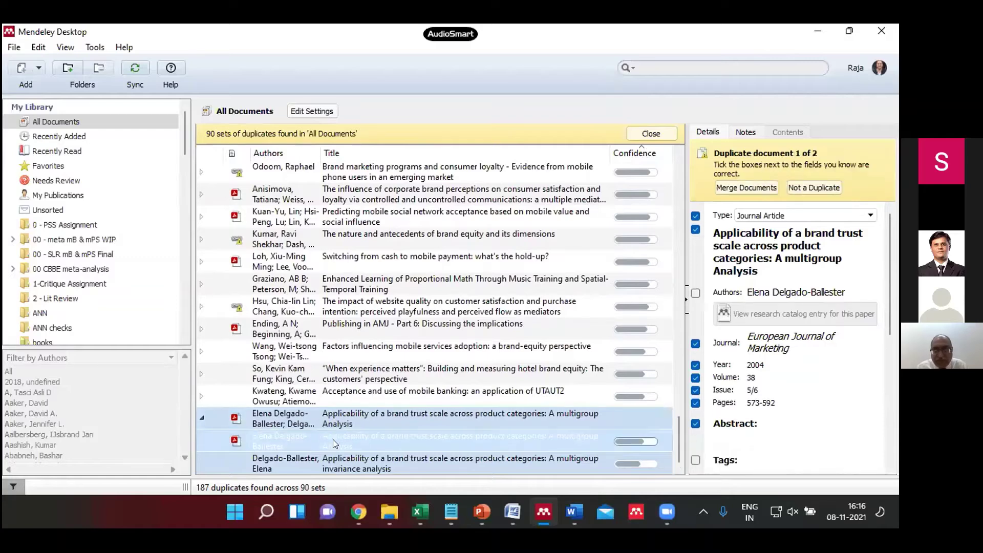
left_click(352, 456)
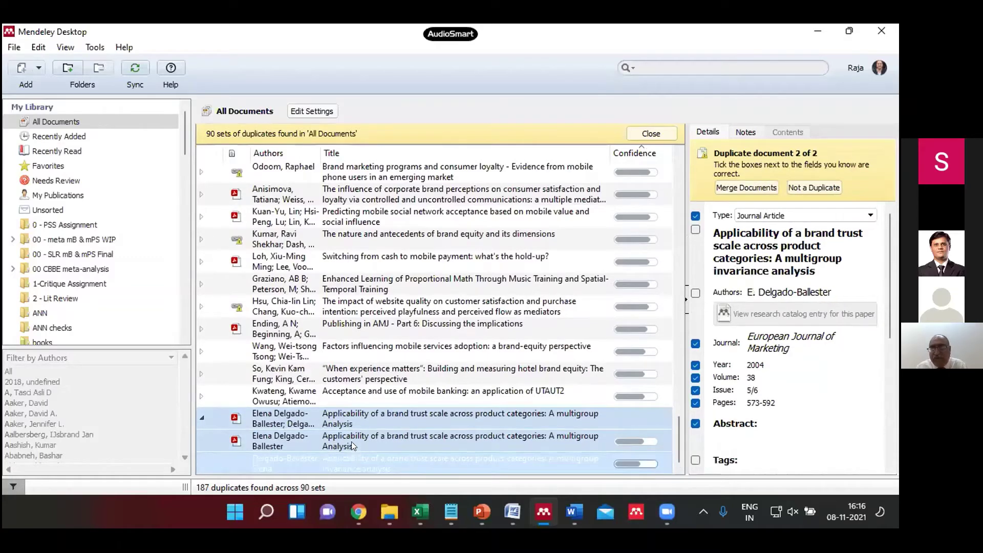
left_click(352, 441)
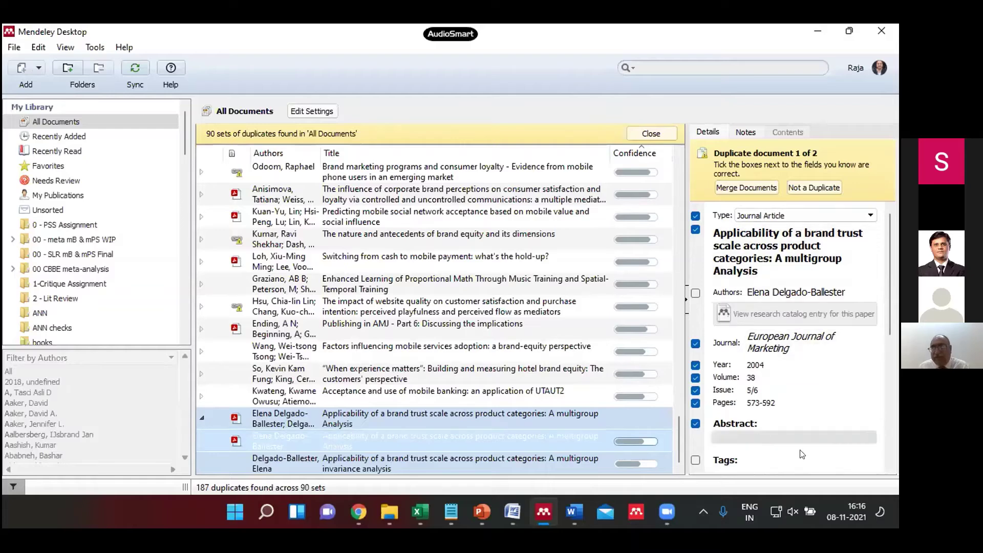
left_click(510, 461)
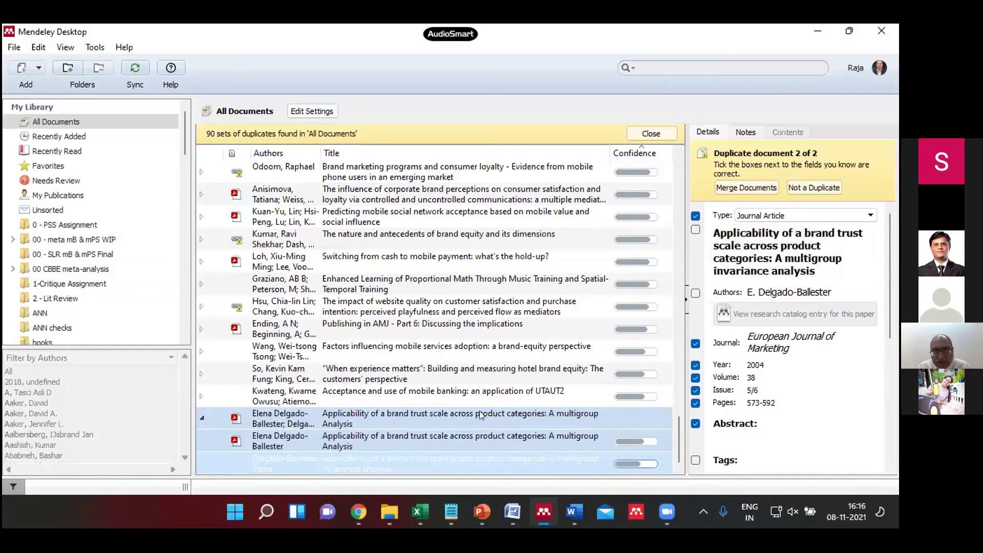
left_click(501, 434)
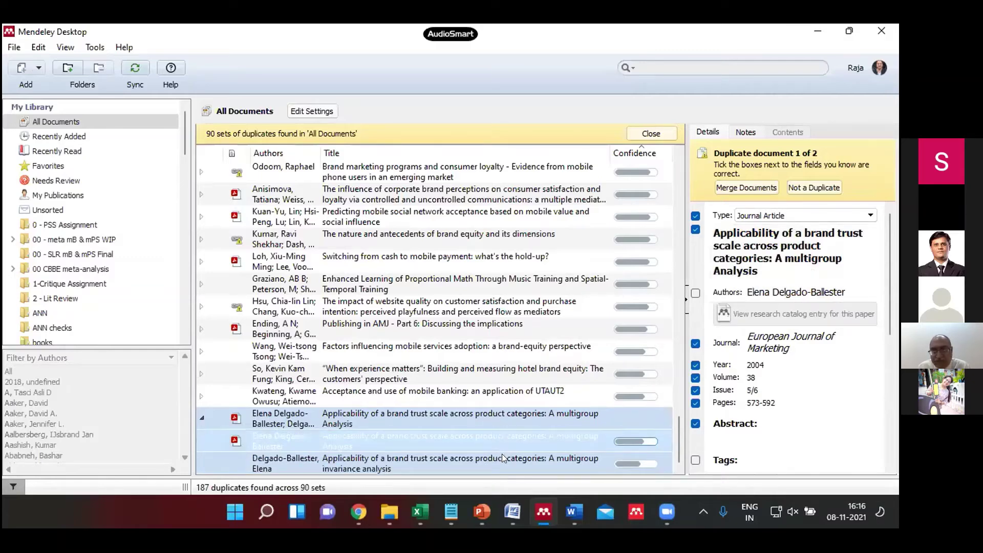
left_click(504, 456)
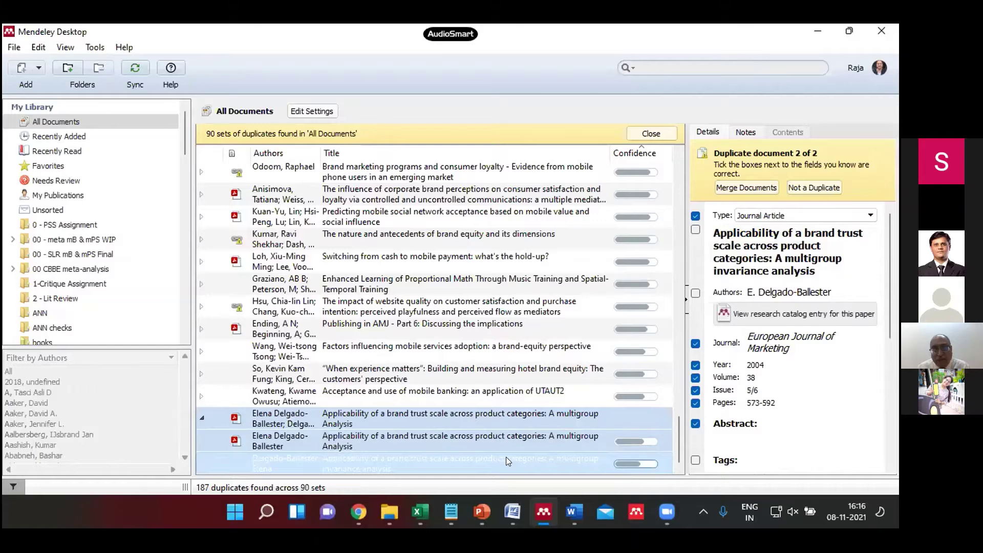
left_click(495, 433)
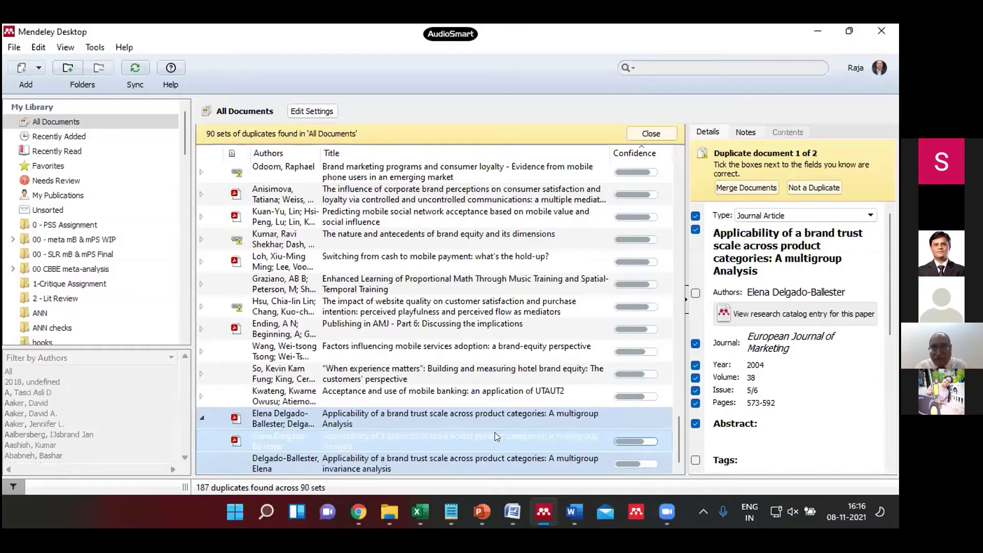
left_click(196, 419)
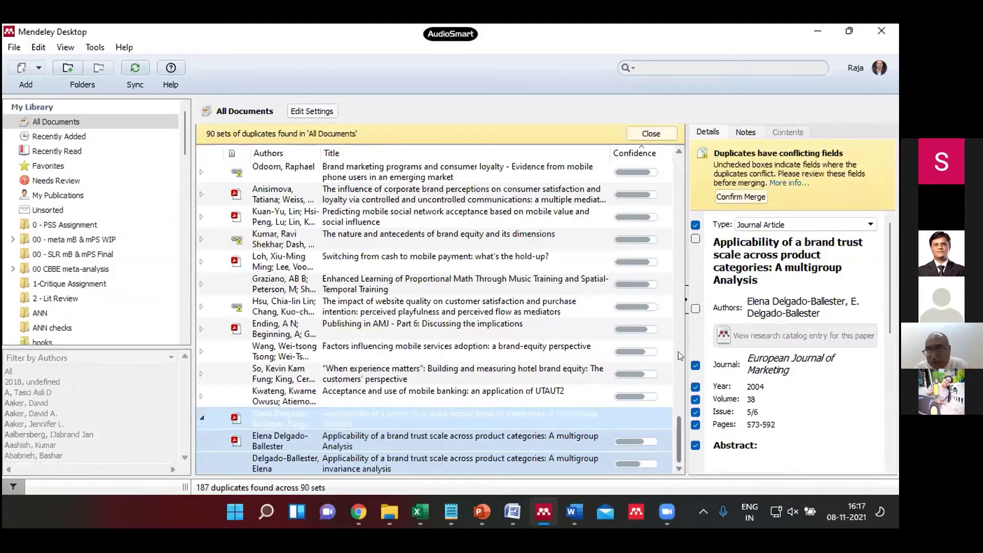
left_click_drag(680, 356, 689, 136)
left_click(390, 170)
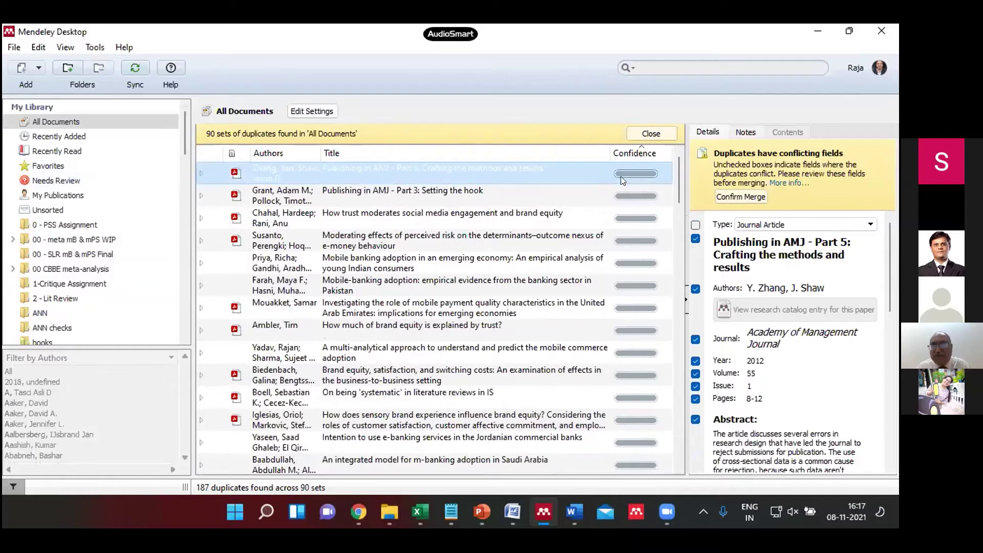
Step: Expand the Part 5 set and compare its Journal Article and Generic copies' fields
left_click(201, 172)
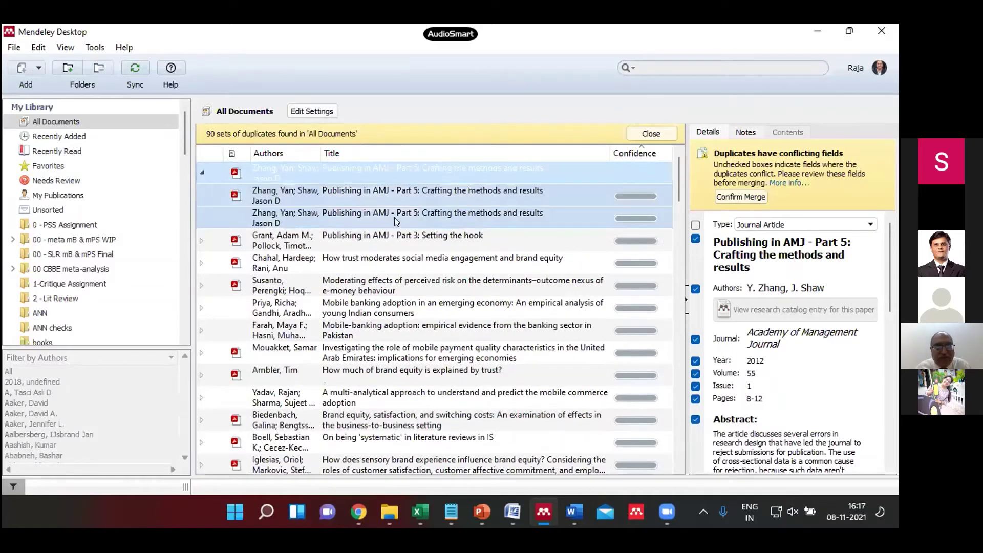
left_click(395, 193)
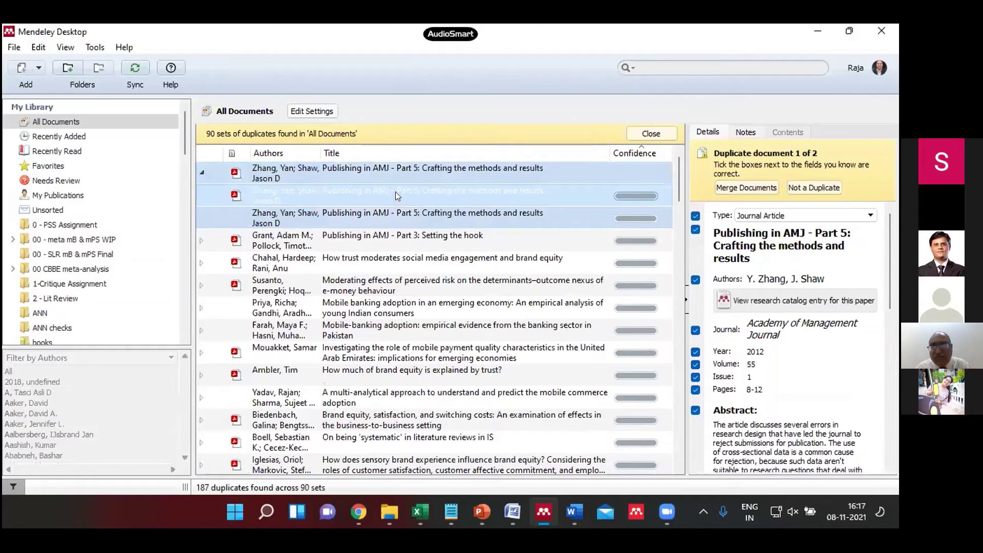
left_click(479, 216)
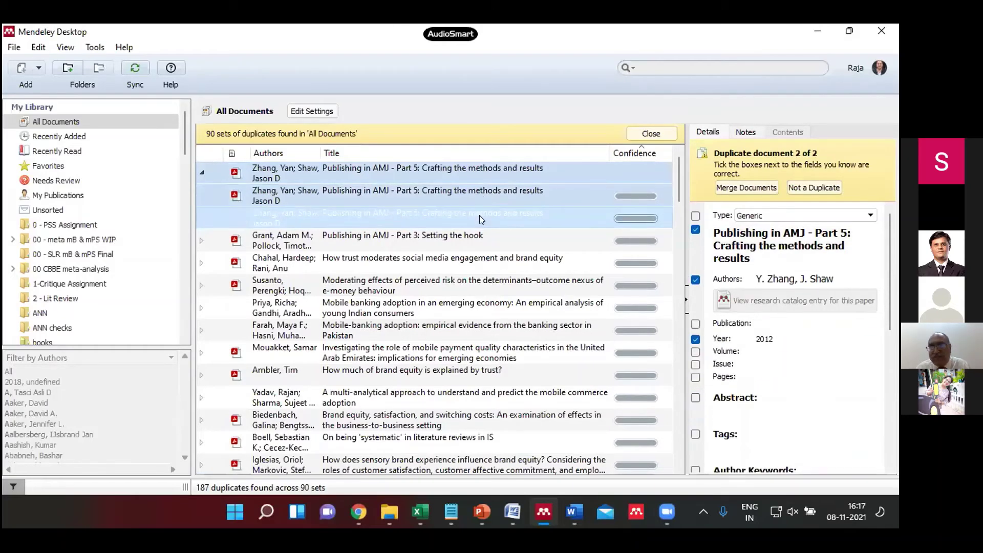
left_click(468, 187)
left_click(469, 210)
left_click(472, 195)
left_click(472, 210)
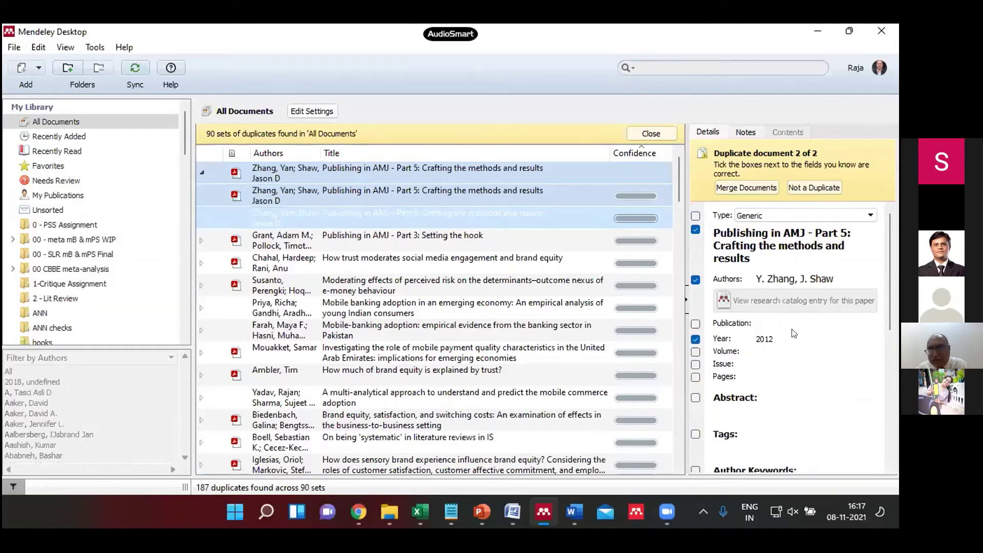
left_click(558, 192)
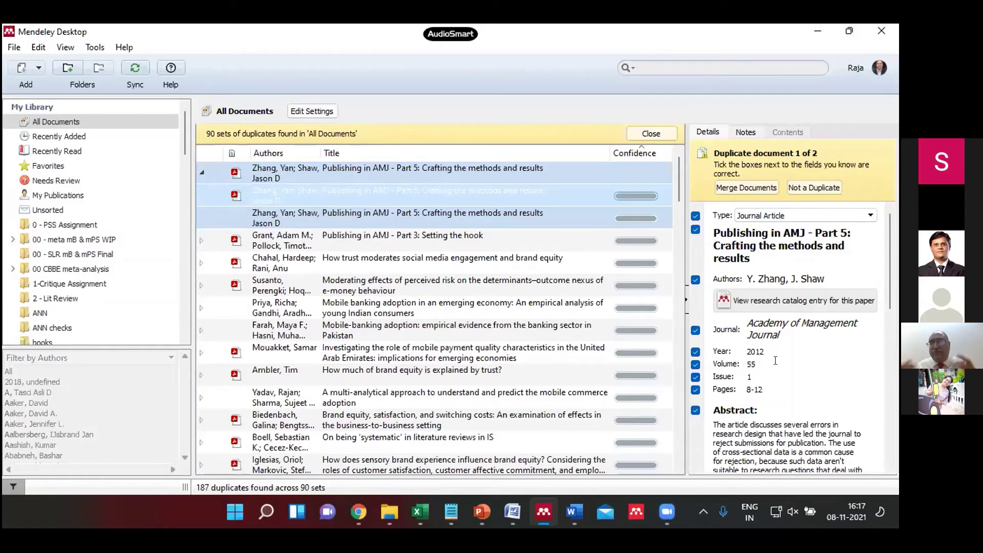
Step: Recheck both Part 5 copies and view the merged record: Academy of Management Journal, 2012, vol. 55, pp. 8-12
left_click(462, 224)
left_click(461, 197)
left_click(463, 216)
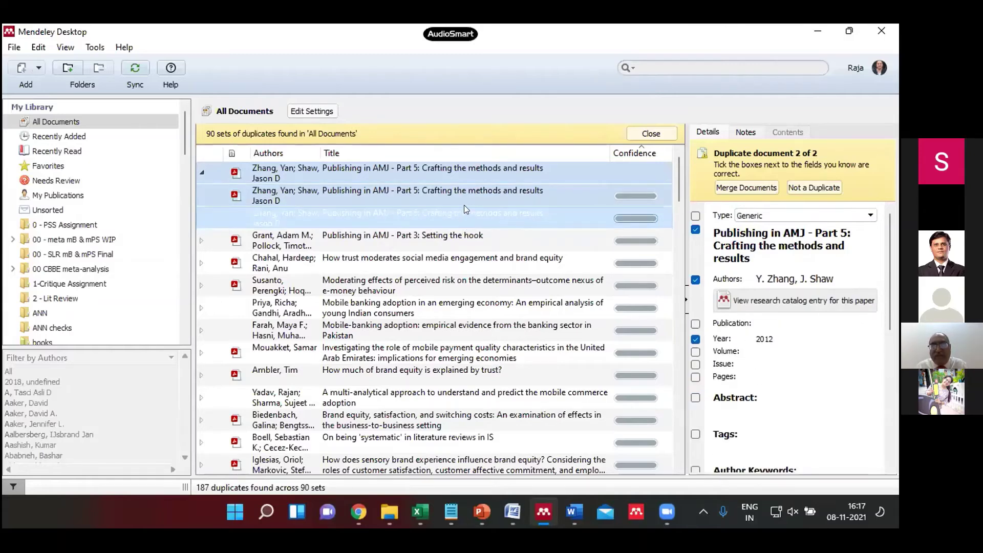
left_click(466, 195)
left_click(408, 182)
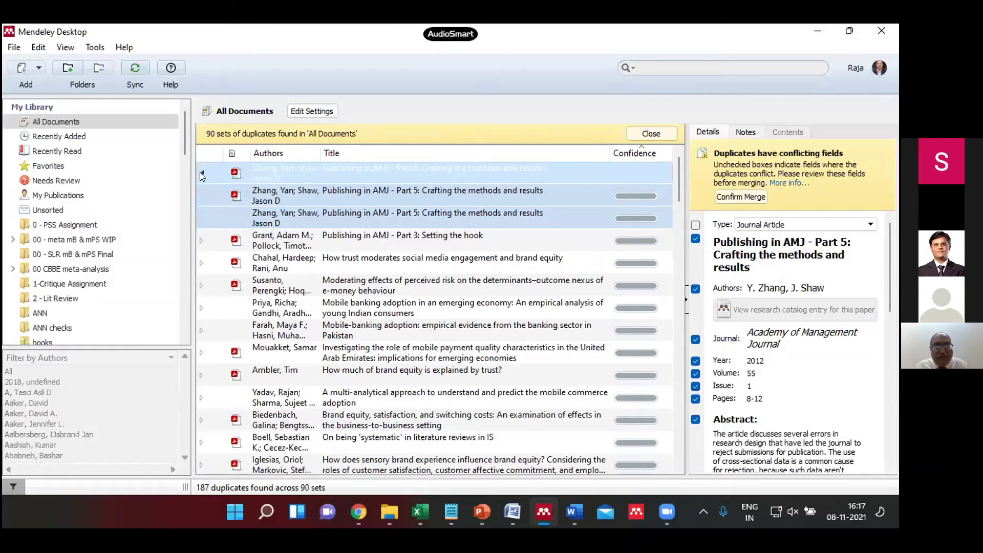
Step: Confirm merges for the AMJ Part 5, Part 3, social media trust and perceived-risk duplicate sets
left_click(735, 197)
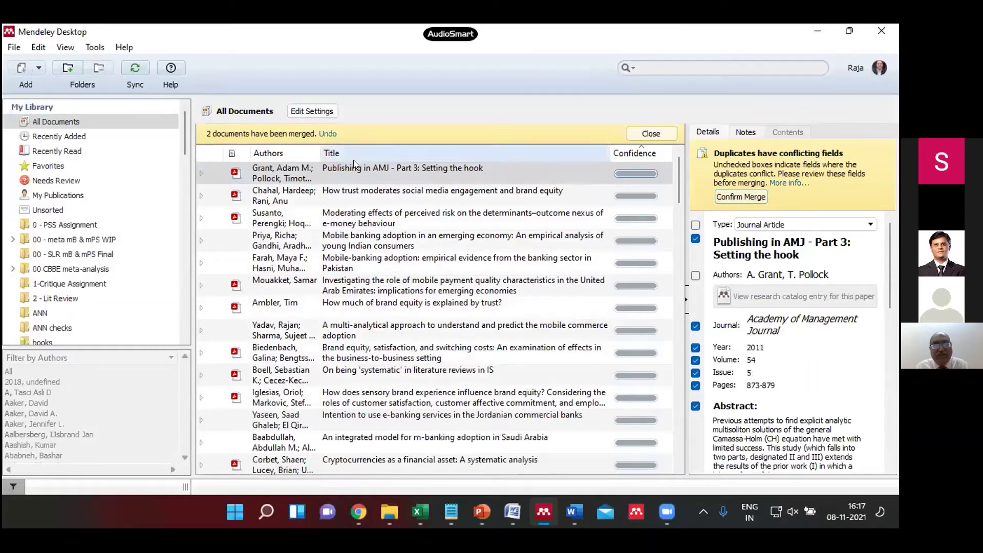
left_click(367, 171)
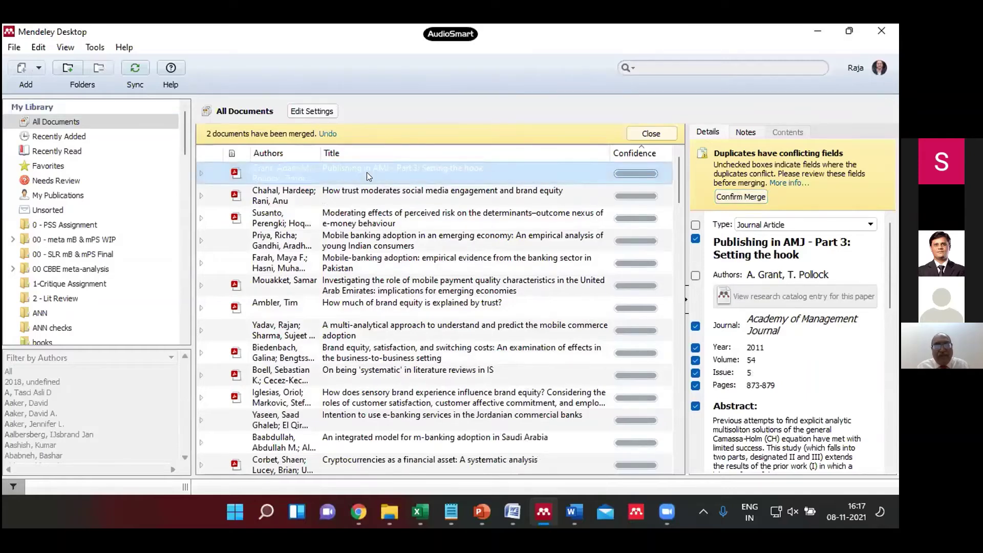
left_click(741, 196)
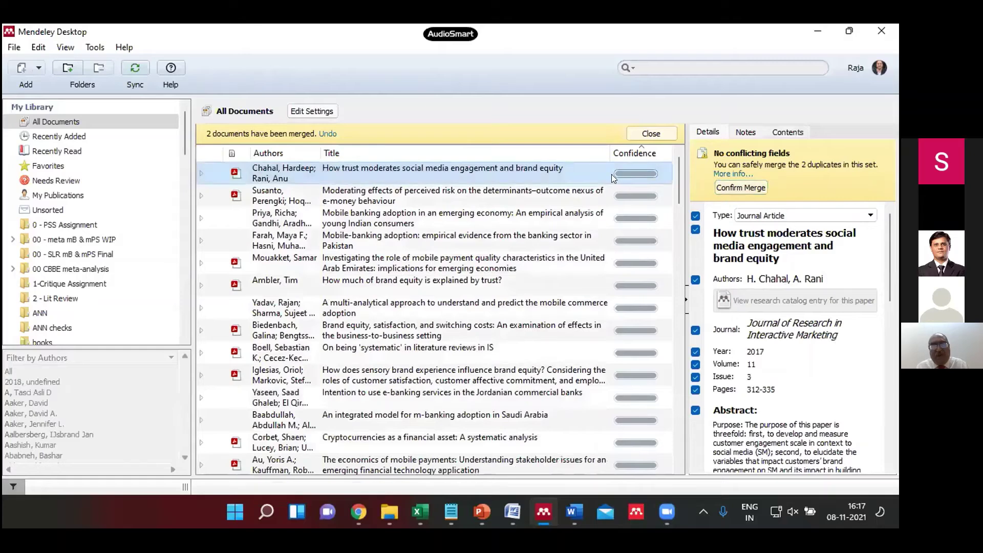
left_click(742, 184)
left_click(741, 184)
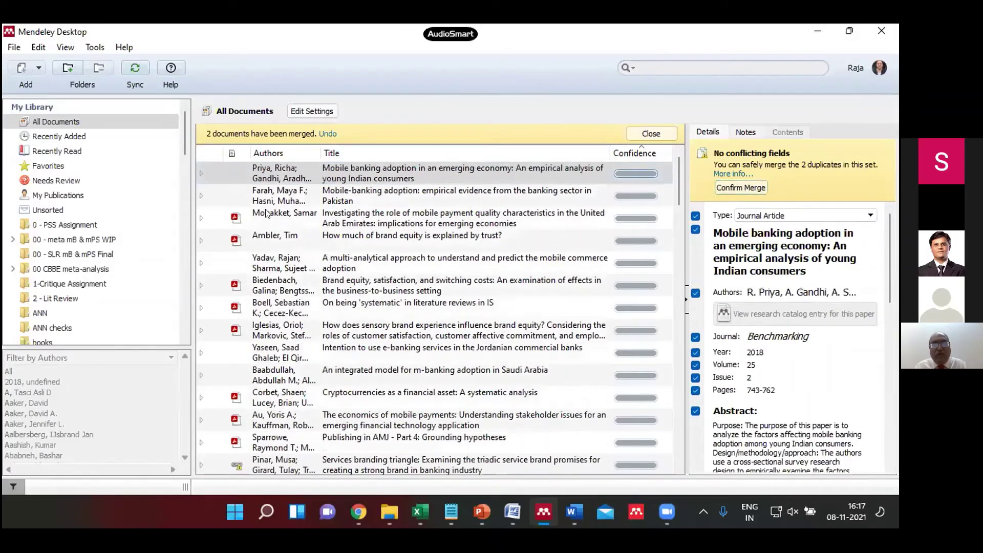
Step: Expand the mobile banking adoption set, inspect both copies, then switch to the Word manuscript
left_click(296, 169)
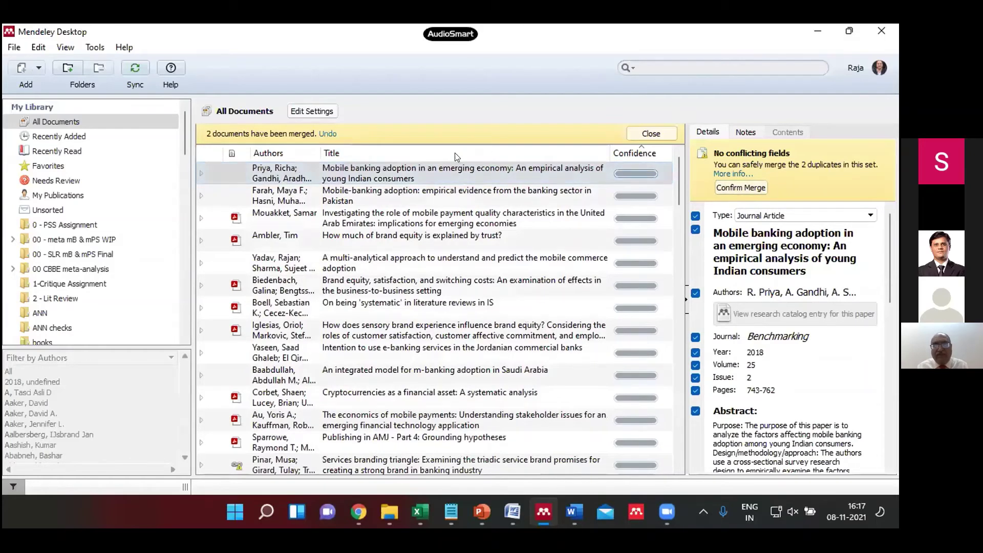
left_click(444, 191)
left_click(229, 175)
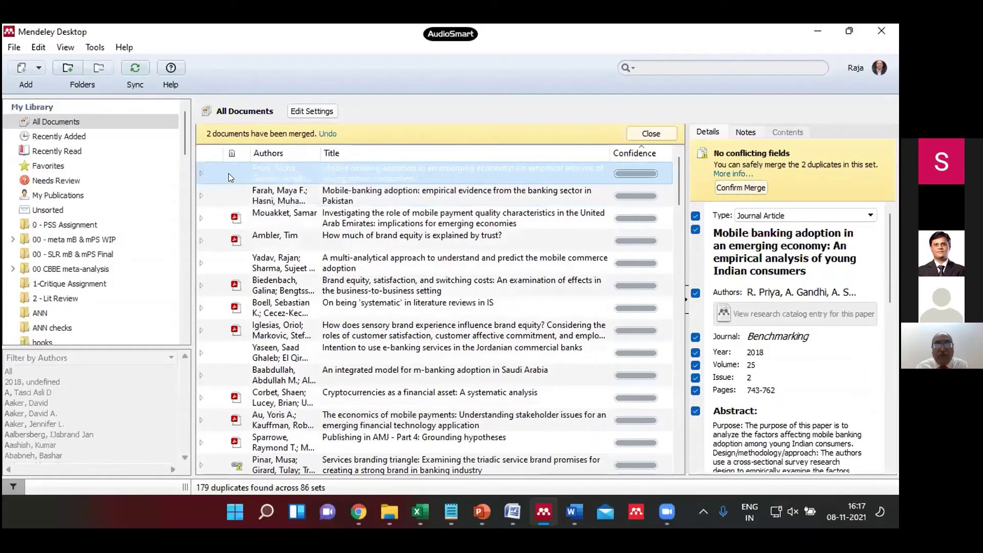
left_click(203, 172)
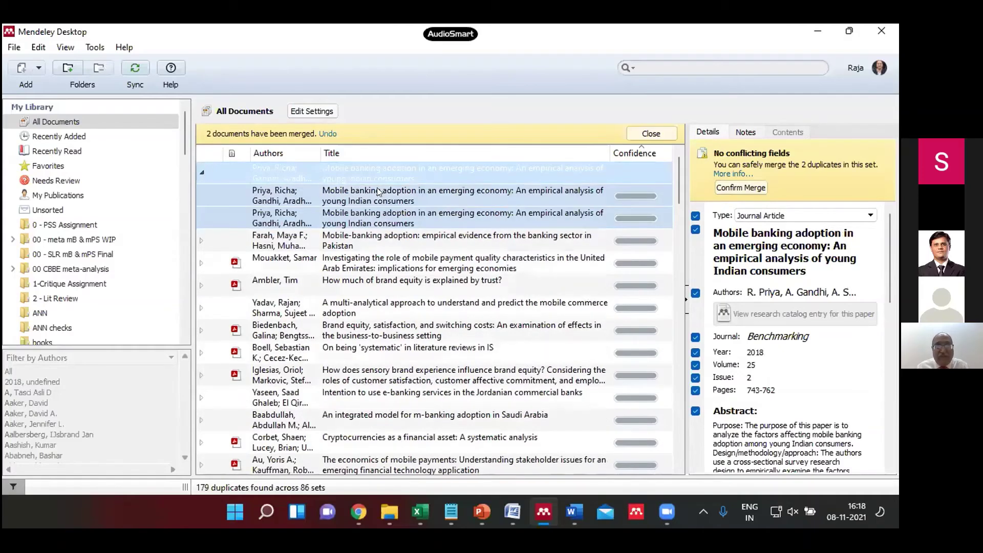
left_click(435, 200)
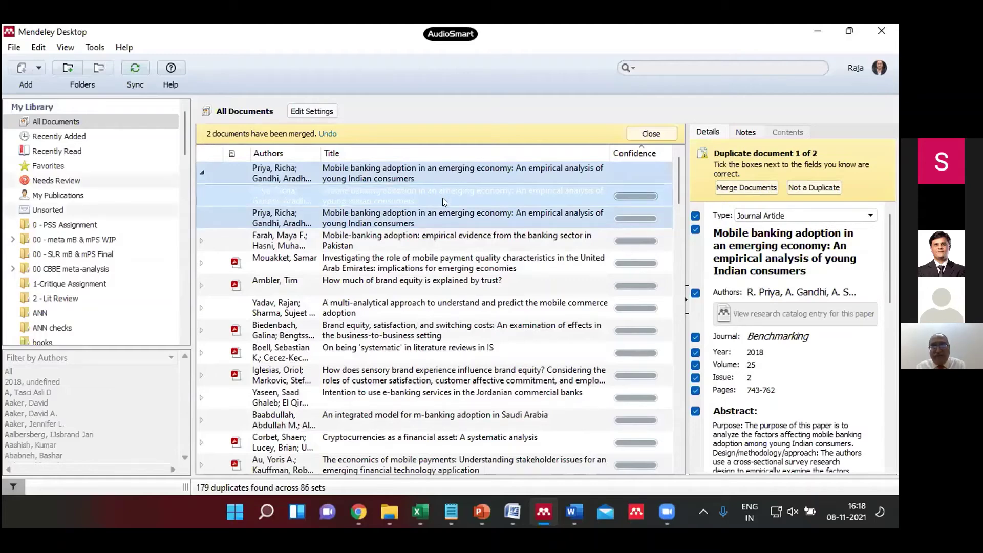
left_click(444, 217)
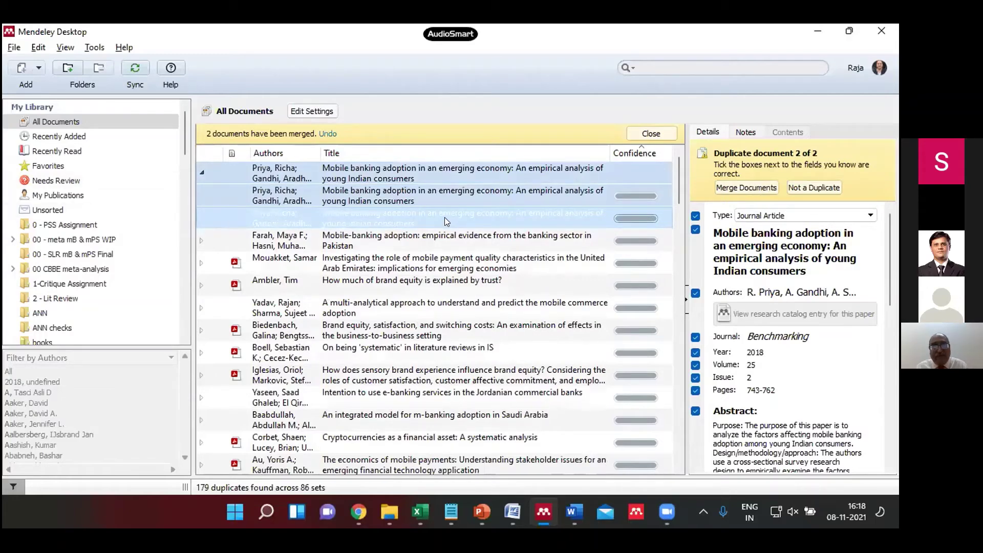
key("alt+Tab")
key("alt+Tab")
key("alt+Tab")
key("alt+Tab")
key("alt+Tab")
key("alt+Tab")
key("alt+Tab")
key("alt+Tab")
Step: Apply American Psychological Association 7th edition style to the manuscript's Mendeley citations and references
left_click(205, 215)
key("Up")
key("Up")
left_click(375, 102)
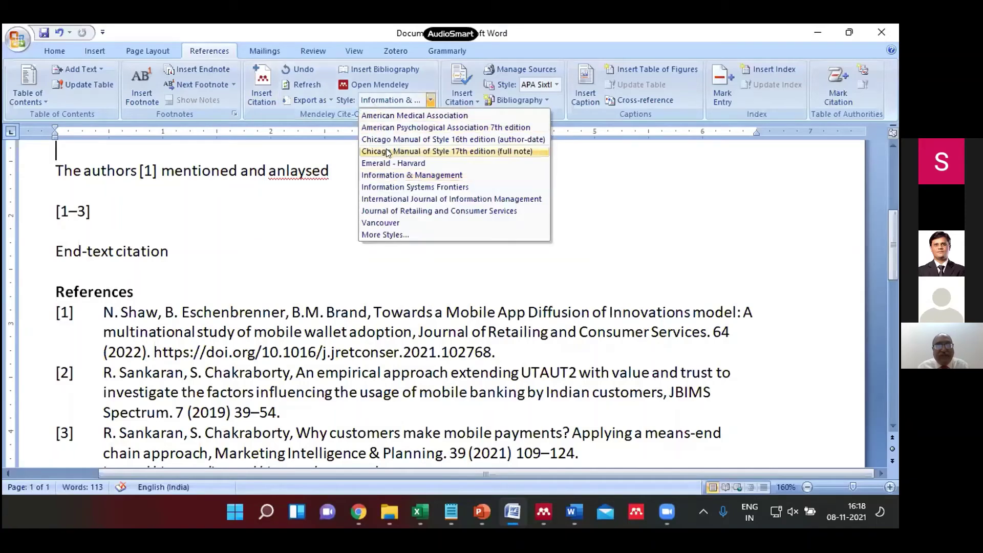
left_click(397, 127)
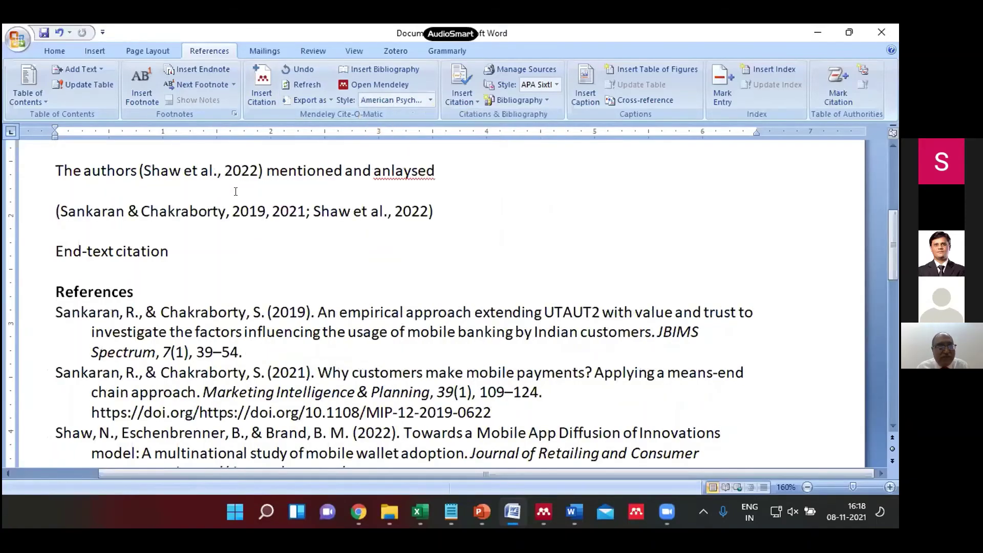
key("Up")
key("Up")
key("Up")
key("Up")
key("ctrl+End")
key("ctrl+Home")
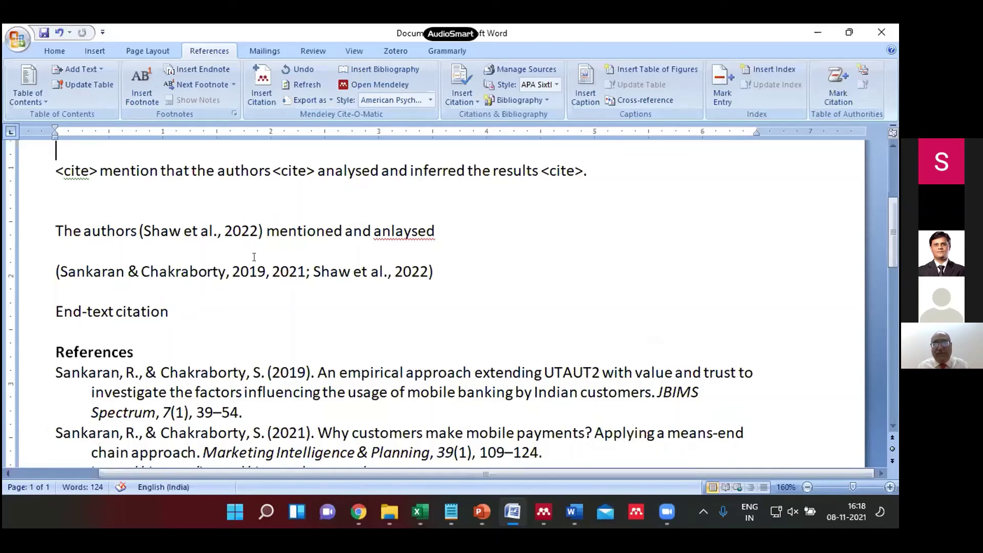
key("alt+Tab")
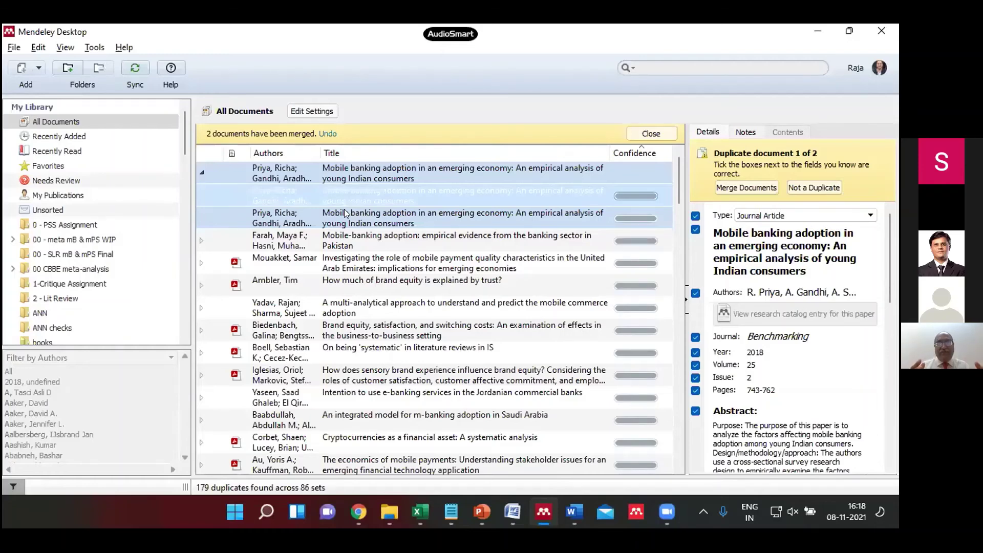
key("alt+Tab")
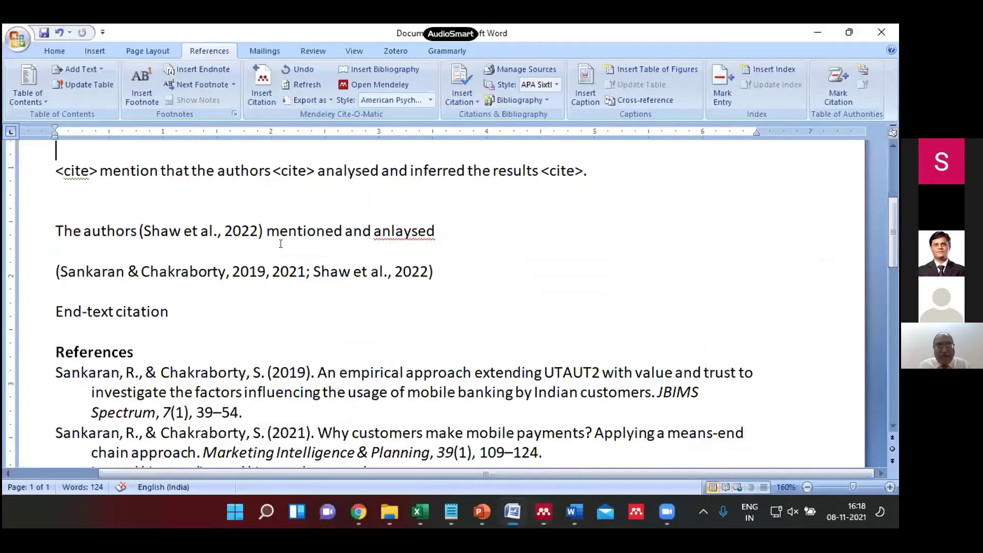
left_click(222, 232)
left_click(233, 269)
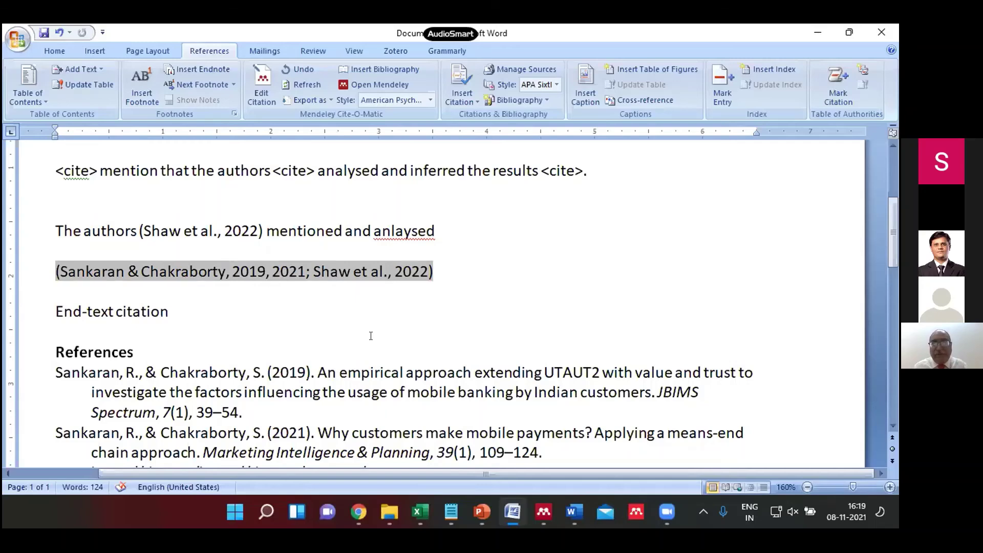
key("alt+Tab")
key("alt+shift+Tab")
key("alt+Tab")
key("alt+Tab")
key("alt+Tab")
key("alt+Tab")
key("alt+Tab")
key("alt+Tab")
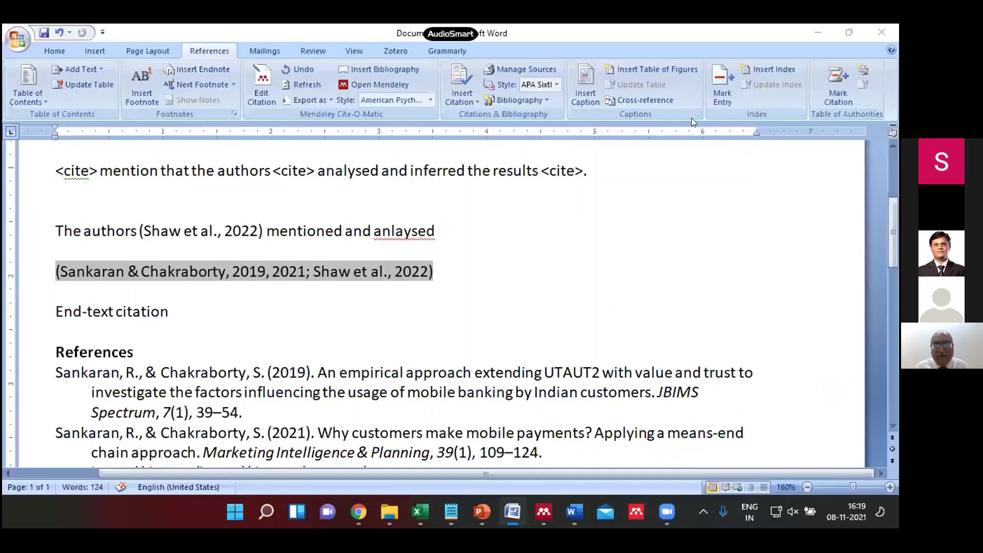